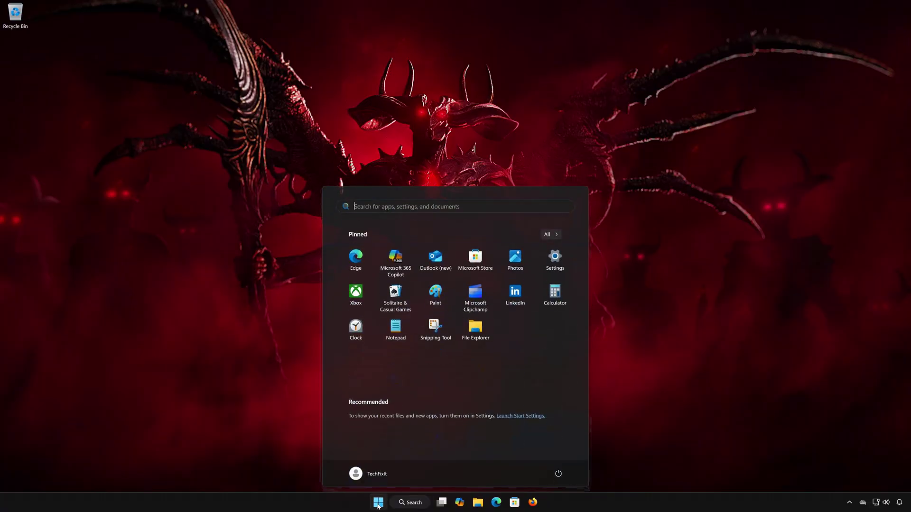
Step: Search for 'control', launch Control Panel, and go to its Network and Internet category
text(control Panel)
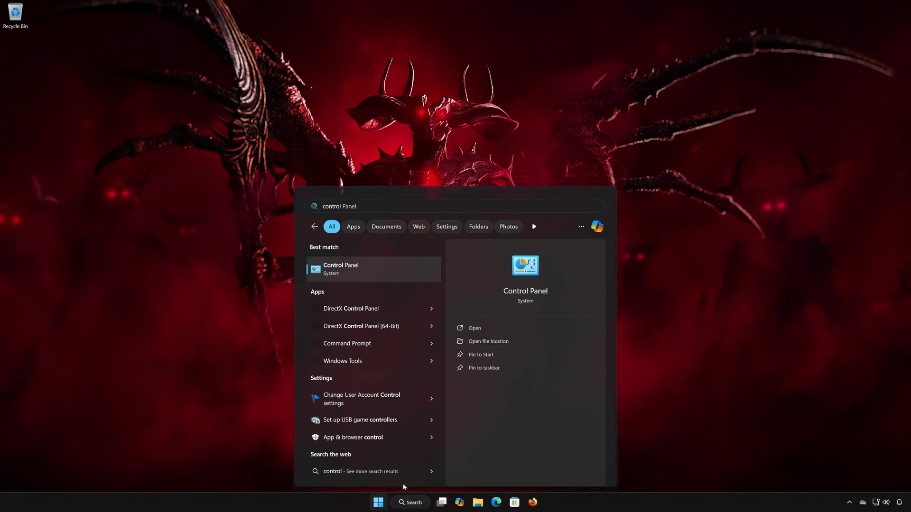
click(385, 274)
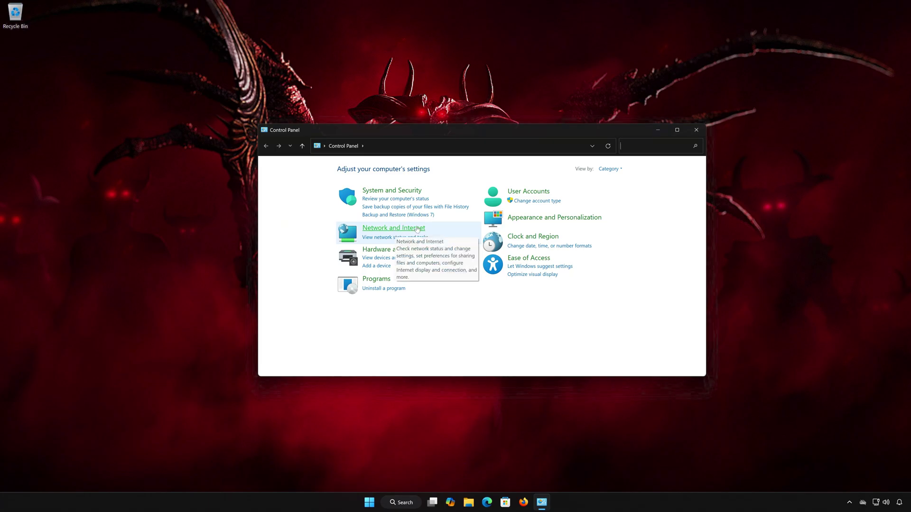
click(392, 229)
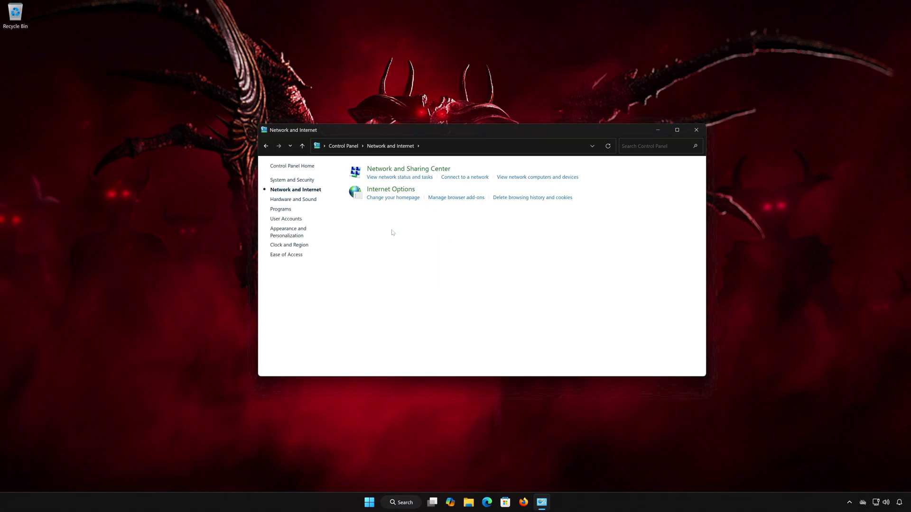
Step: From Network and Sharing Center, open Ethernet0's Internet Protocol Version 4 (TCP/IPv4) properties
click(413, 171)
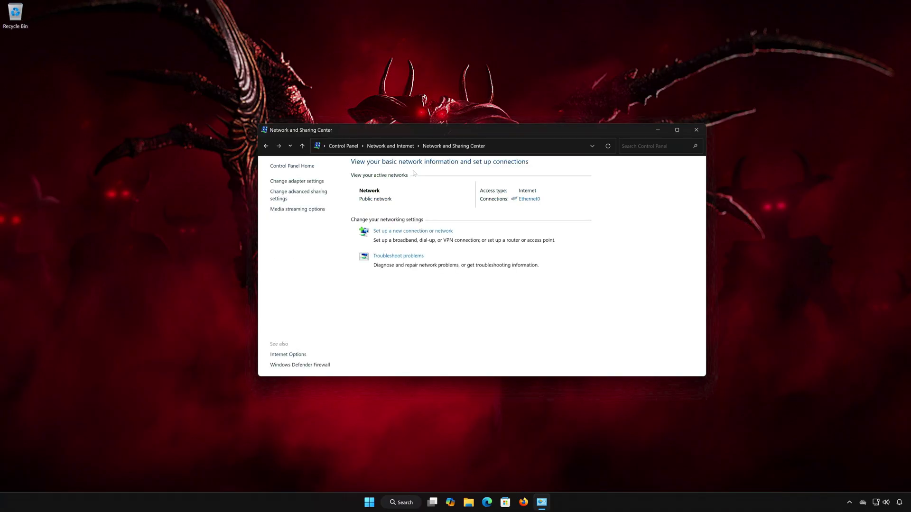
click(528, 200)
click(657, 130)
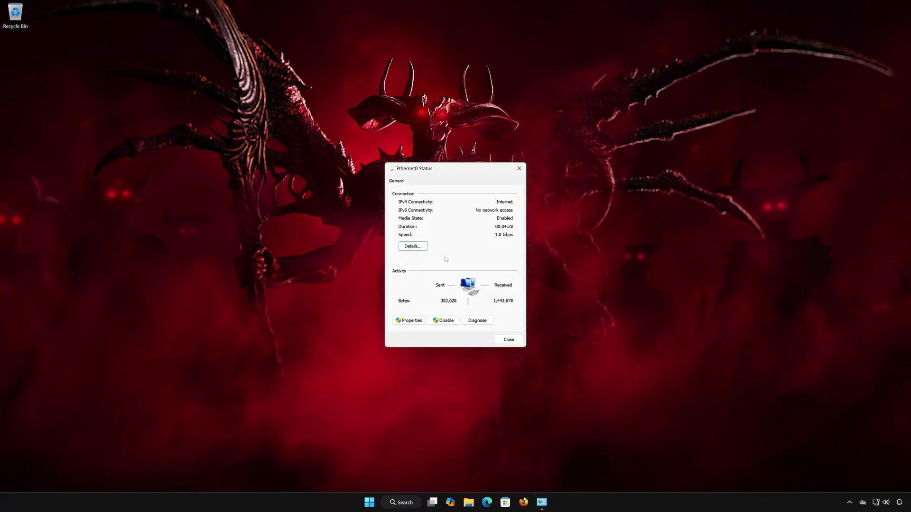
click(411, 322)
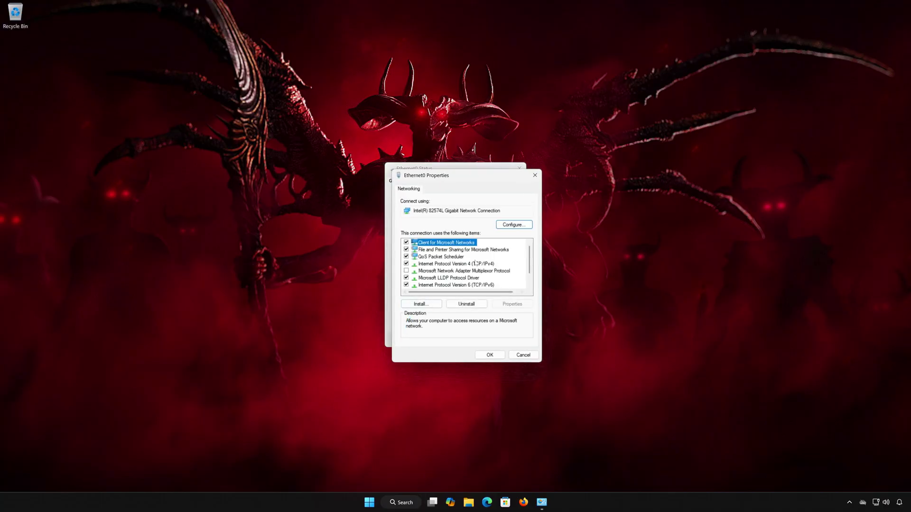
click(474, 264)
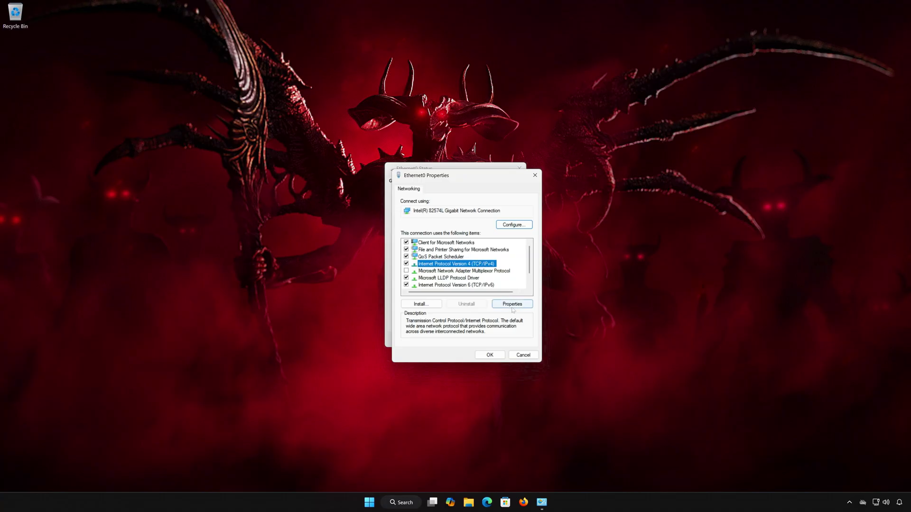
click(527, 305)
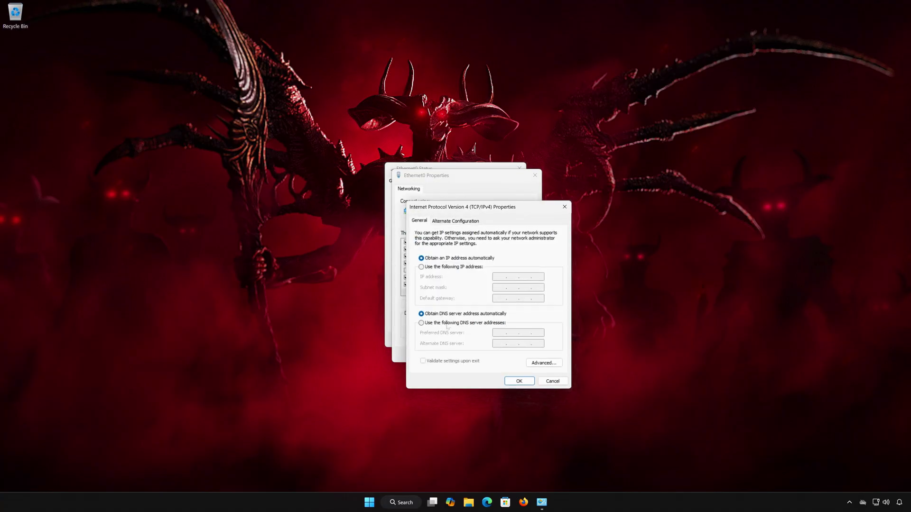
Step: Set Ethernet0's DNS manually to 8.8.8.8 preferred and 8.4.4.8 alternate, then save
click(421, 323)
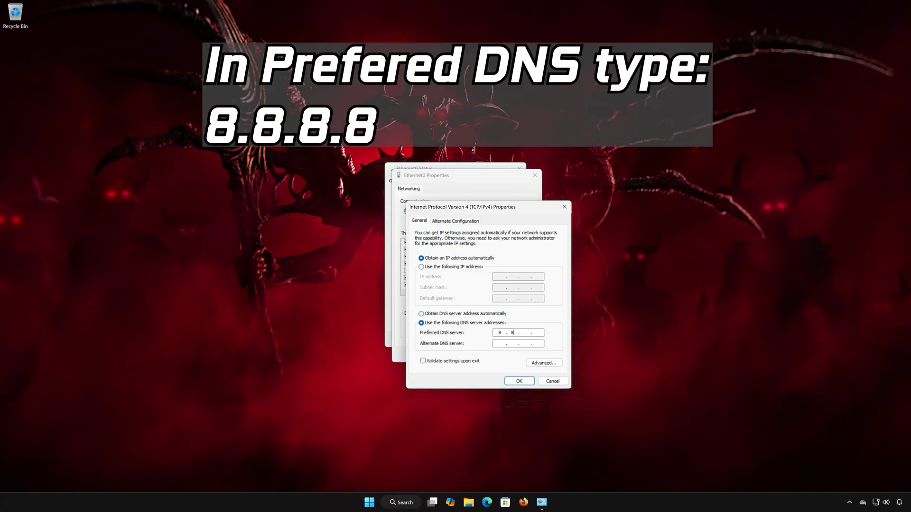
text(8.8.8.)
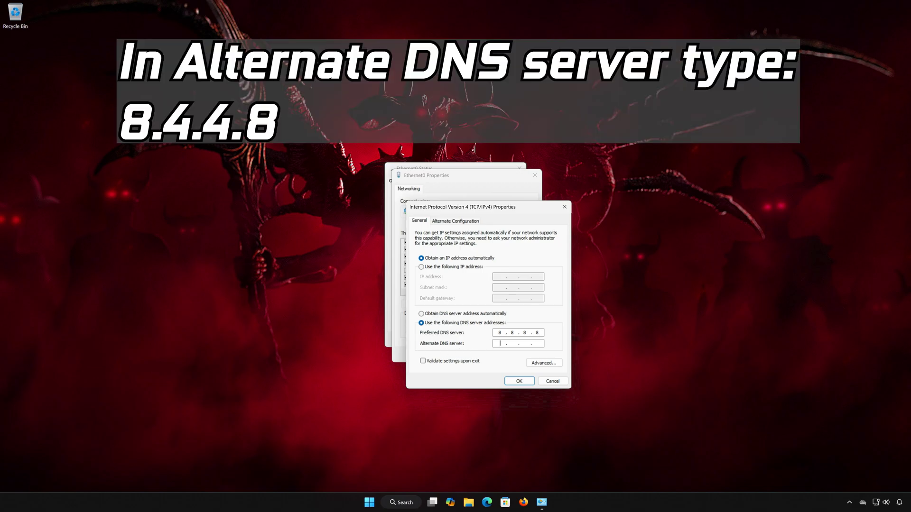
click(498, 344)
text(8.4.4)
click(525, 382)
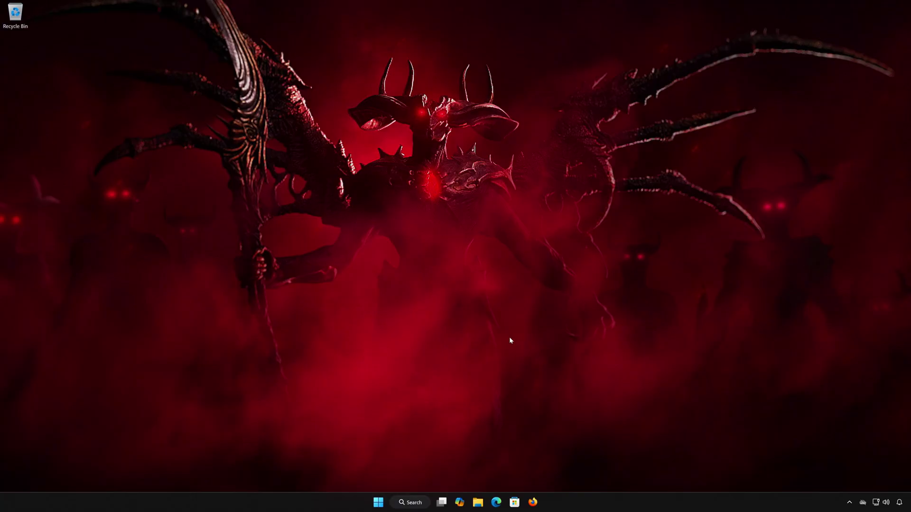
Step: Find 'cmd' in the Start menu and run Command Prompt as administrator
click(375, 506)
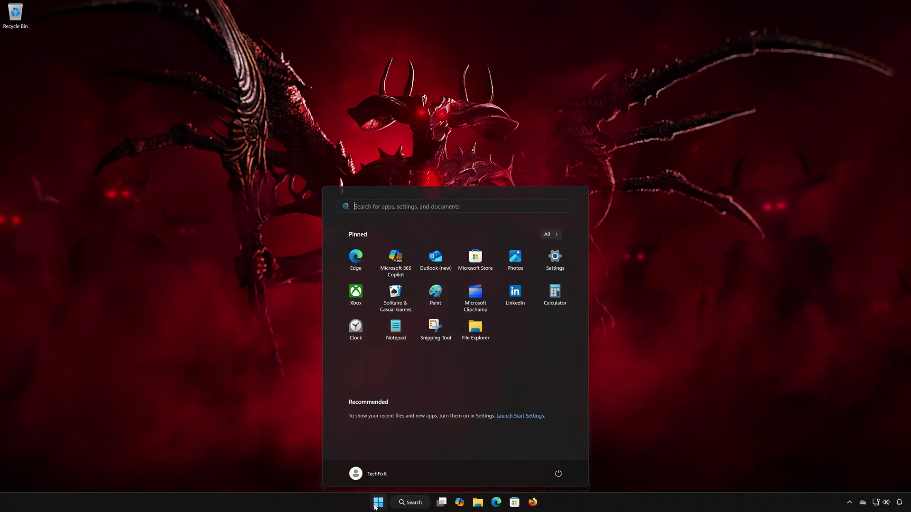
text(cmd)
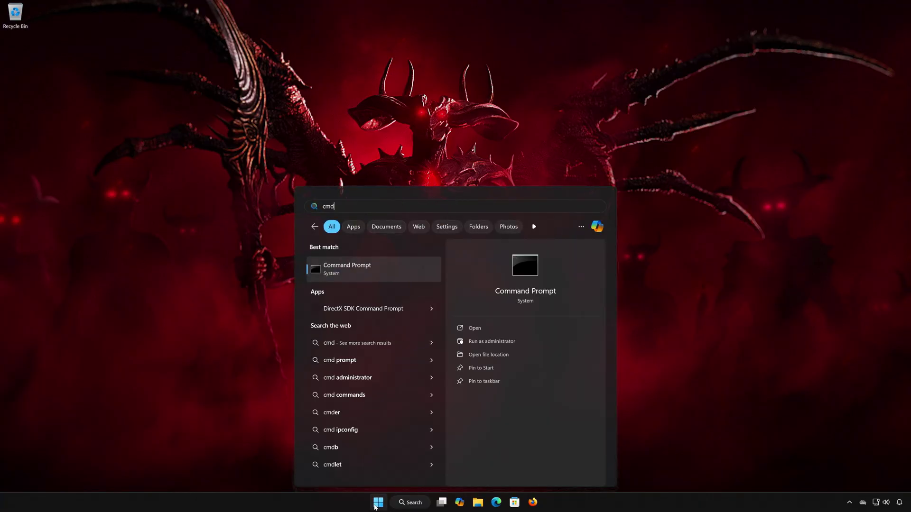
right_click(387, 269)
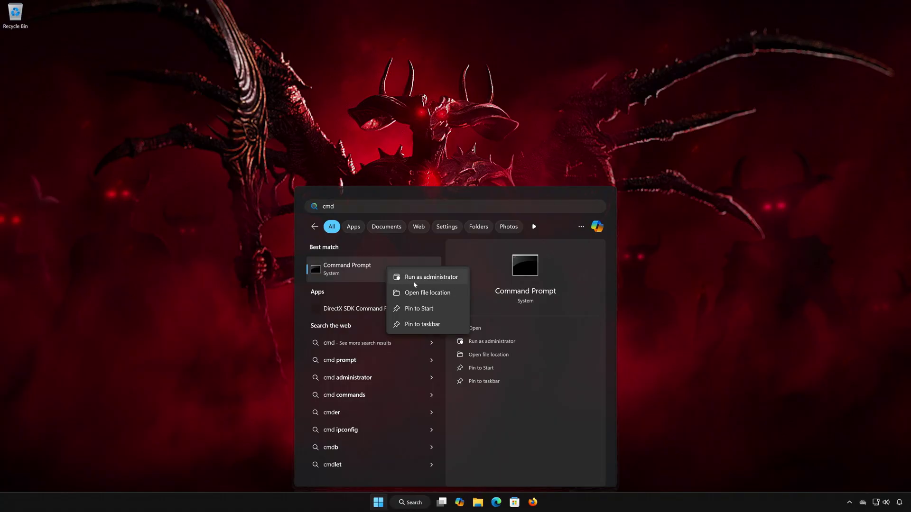
click(438, 278)
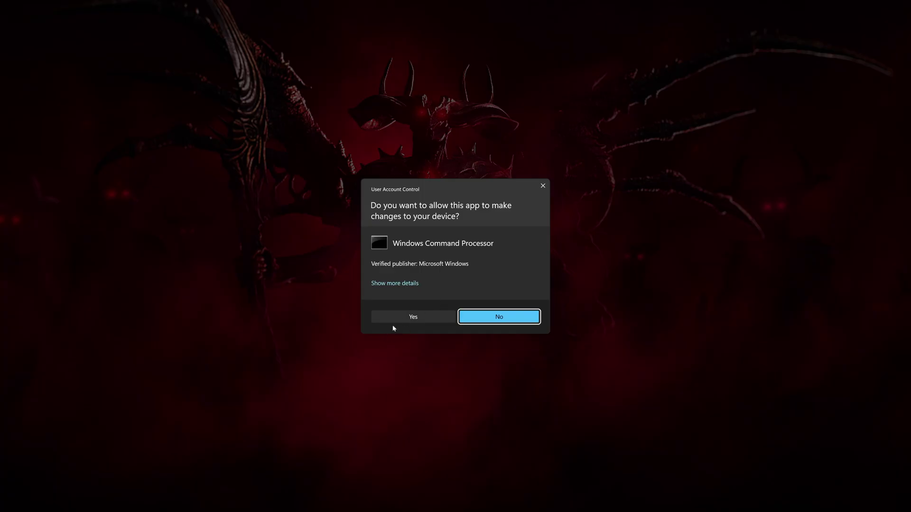
Step: Approve the UAC prompt and move the administrator Command Prompt to the screen centre
click(413, 321)
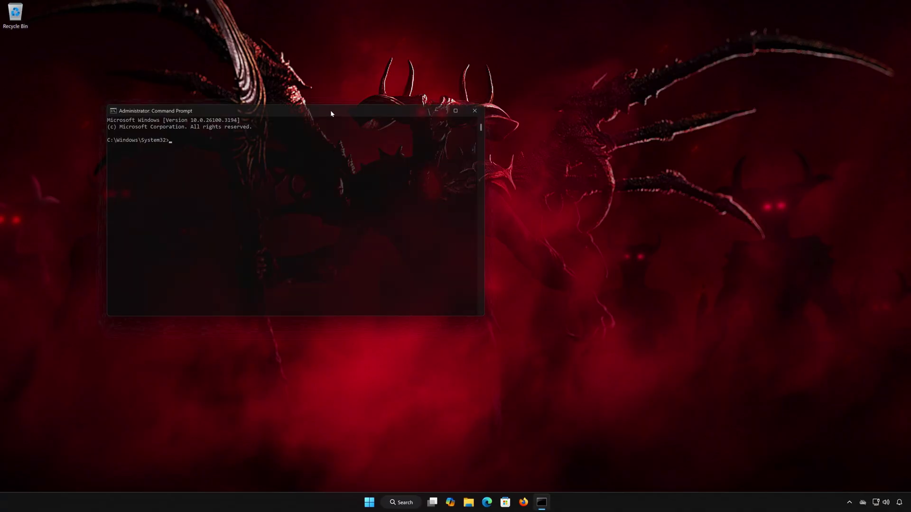
drag(330, 110, 474, 138)
drag(330, 110, 474, 138)
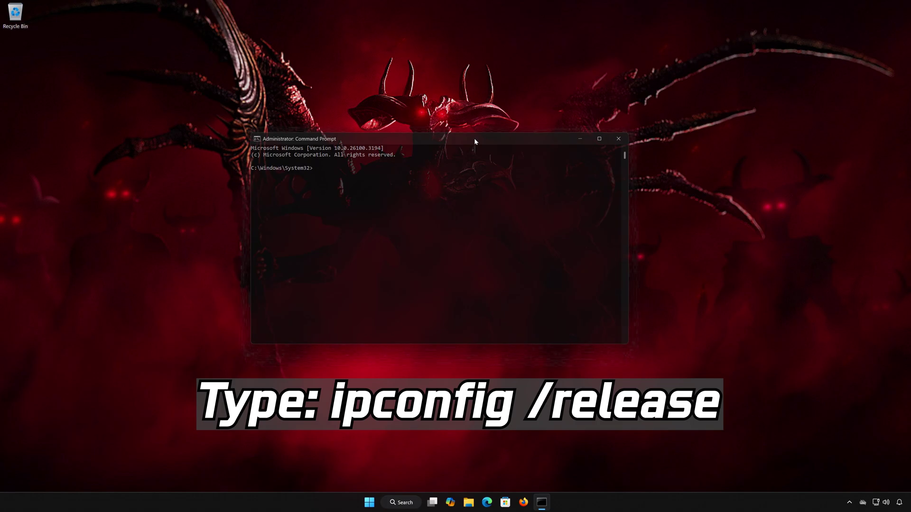
Step: Run ipconfig /release followed by ipconfig /renew to refresh Ethernet0's IP address
text(ipconfig /release)
key(Return)
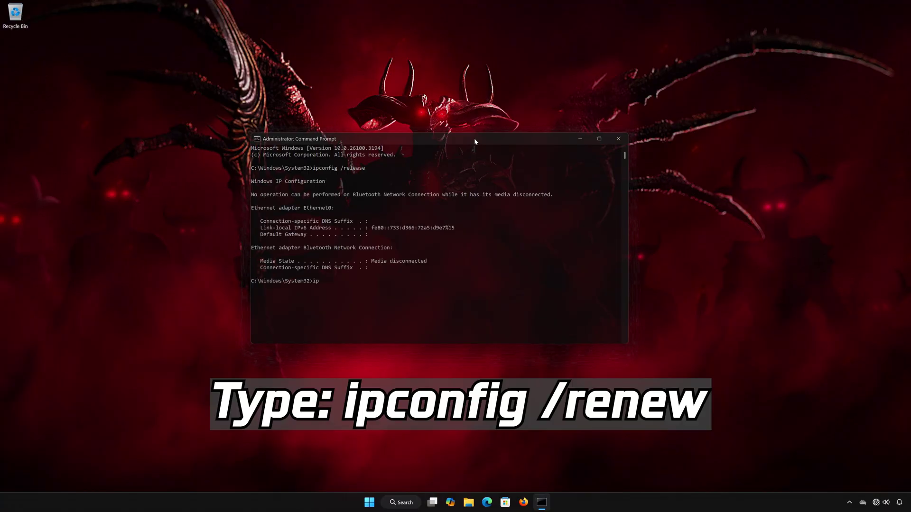
text(ipconfig /renew)
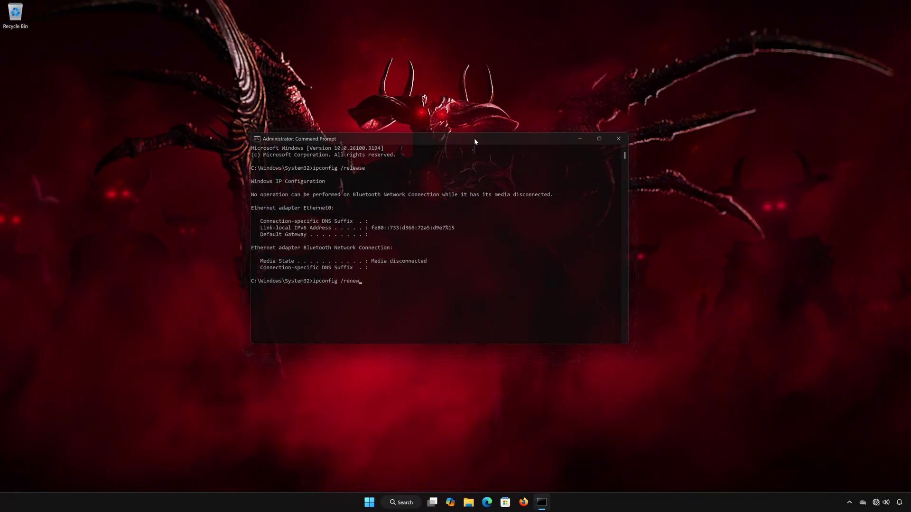
key(Return)
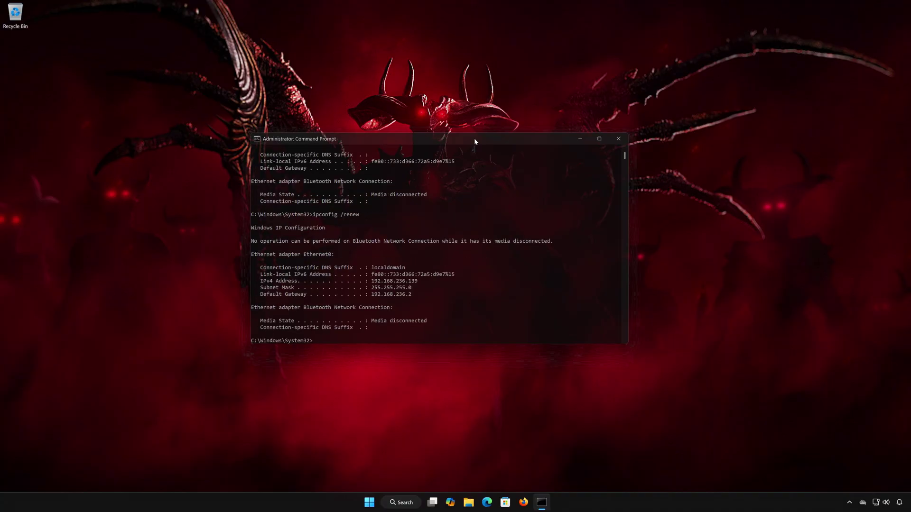
Step: Run ipconfig /flushdns and netsh winsock reset, then enter the exit command
text(ipcon)
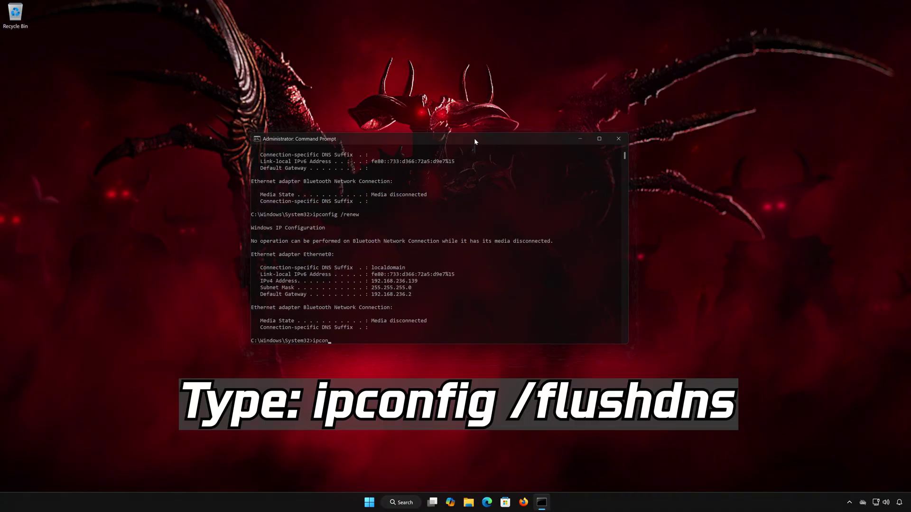
text(fig /flushdns)
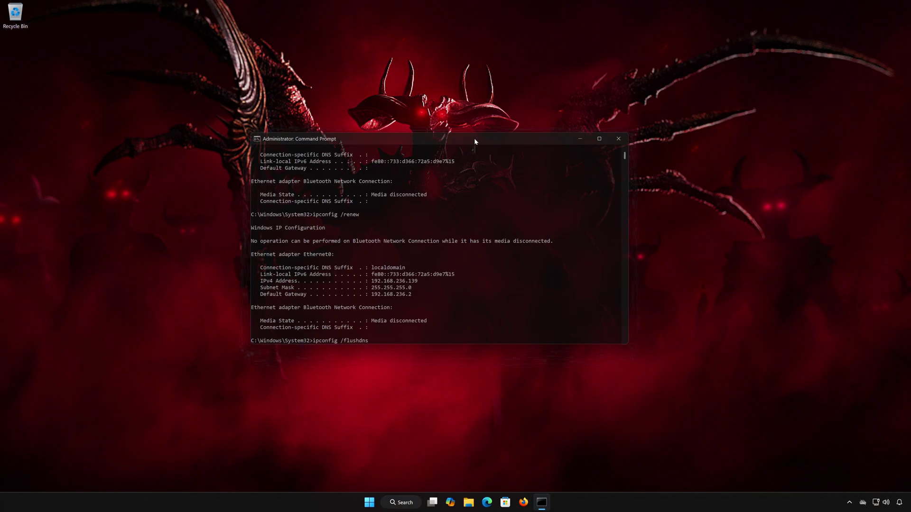
key(Return)
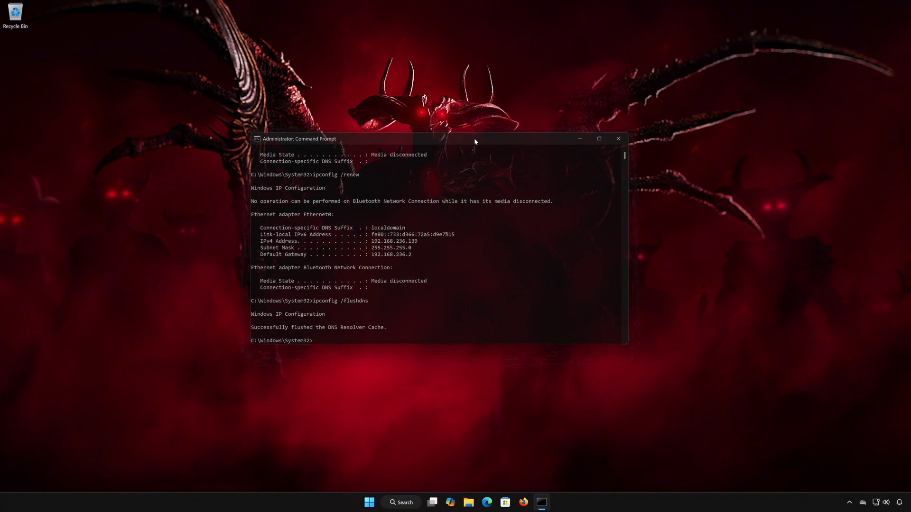
text(n)
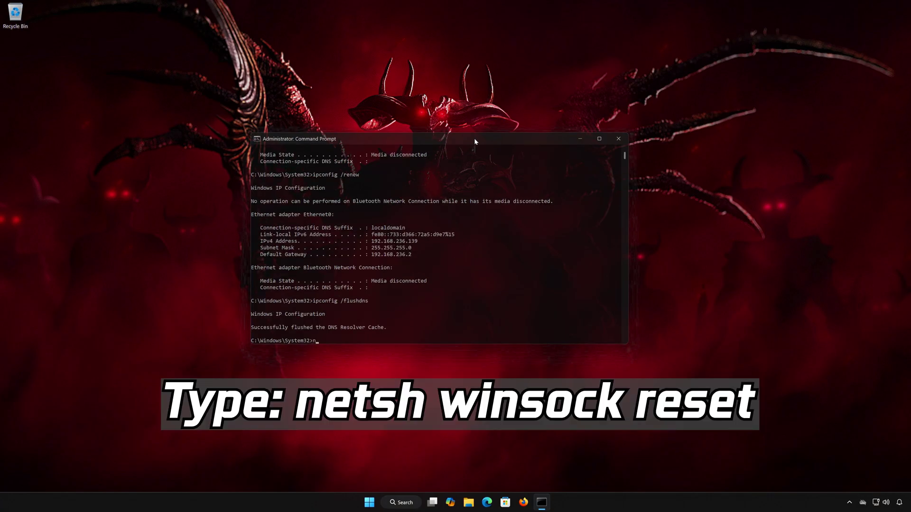
text(etsh winsock reset)
key(Return)
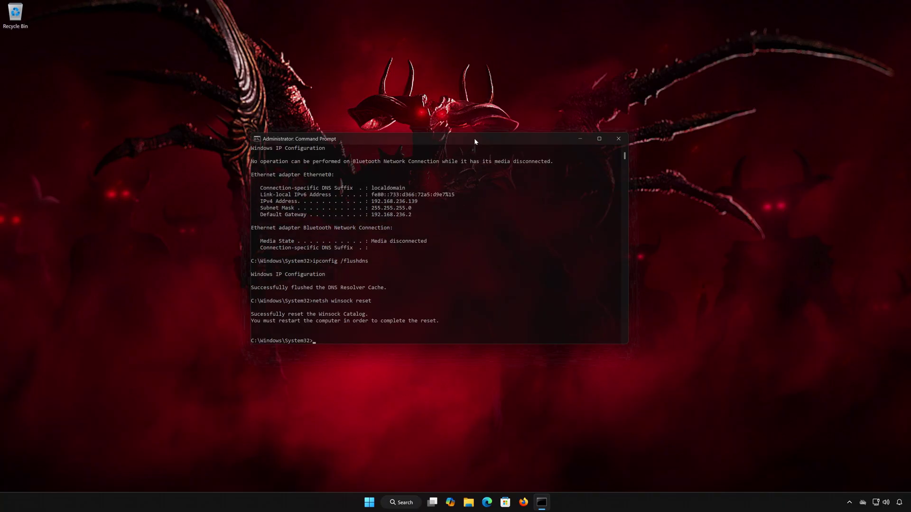
text(exit)
Step: Close the console and open Settings' Network & internet page, scrolled to Advanced network settings
key(Return)
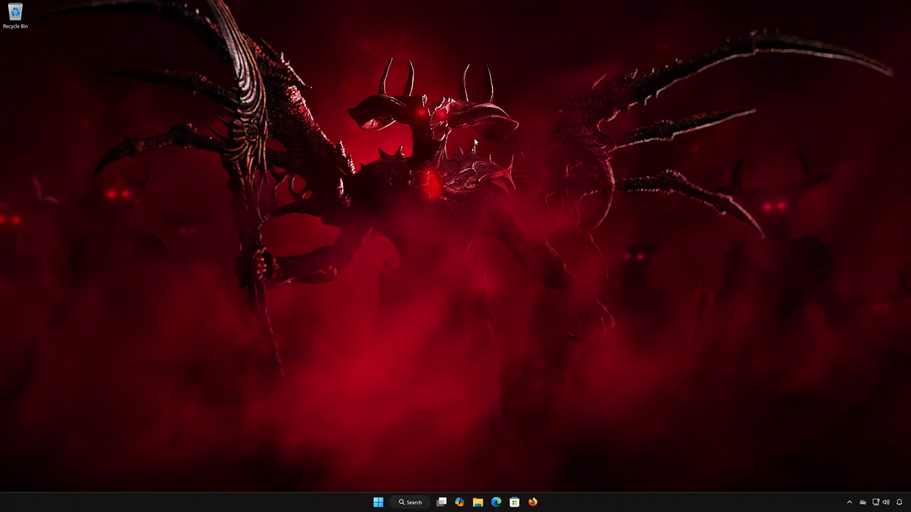
click(378, 502)
click(377, 503)
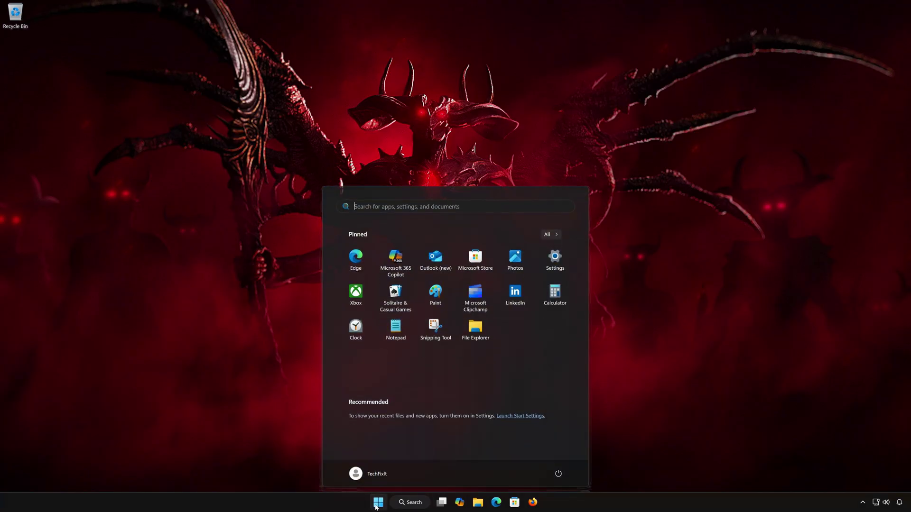
click(555, 261)
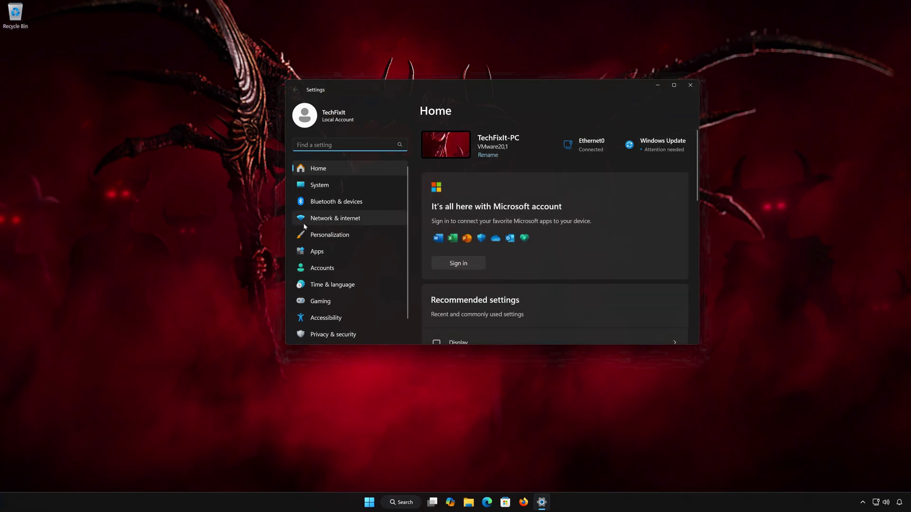
click(336, 219)
scroll(580, 223, down, 2)
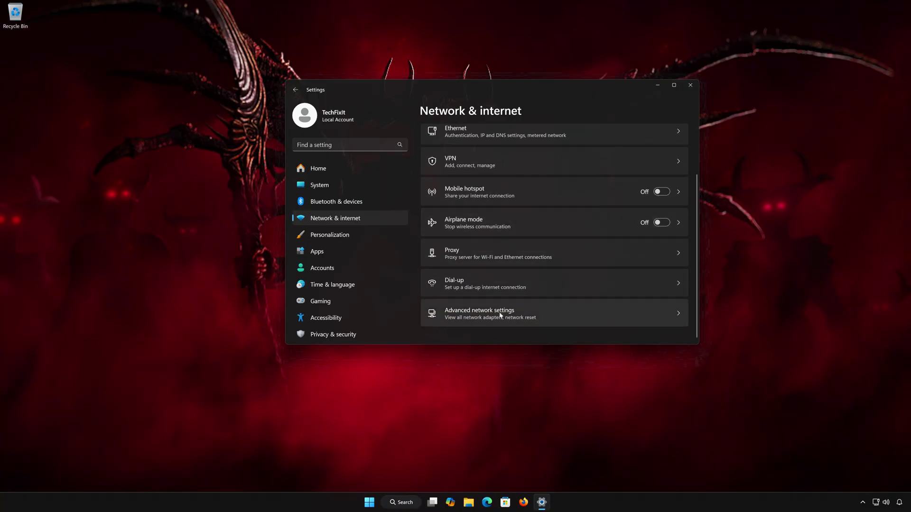
Step: Start and confirm a Network reset from Advanced network settings
click(546, 312)
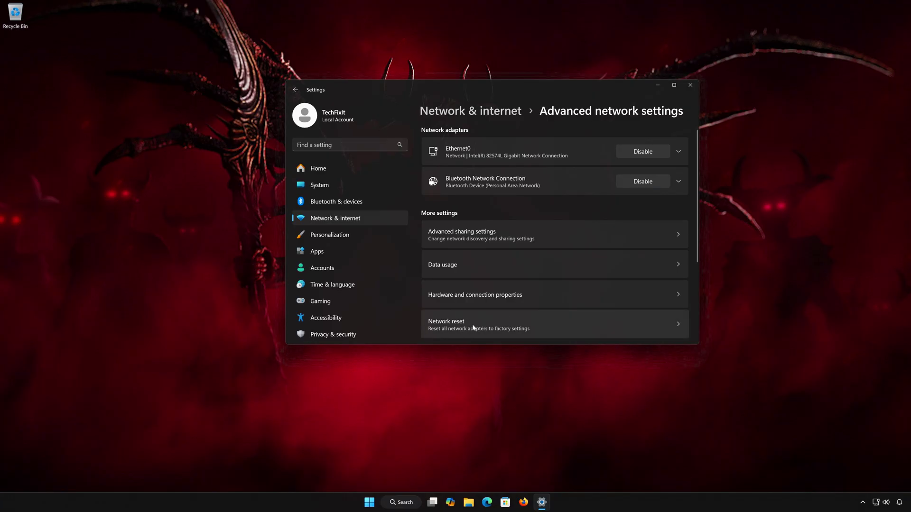
click(518, 322)
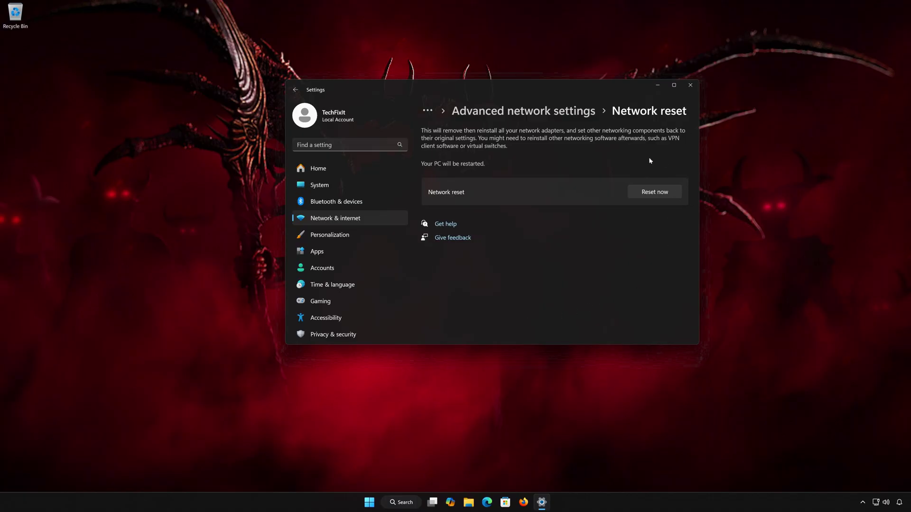
click(664, 192)
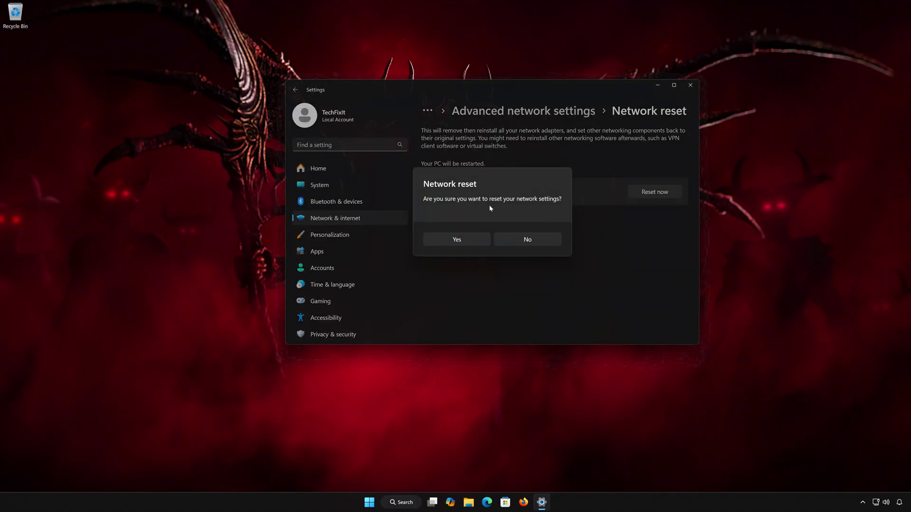
click(455, 243)
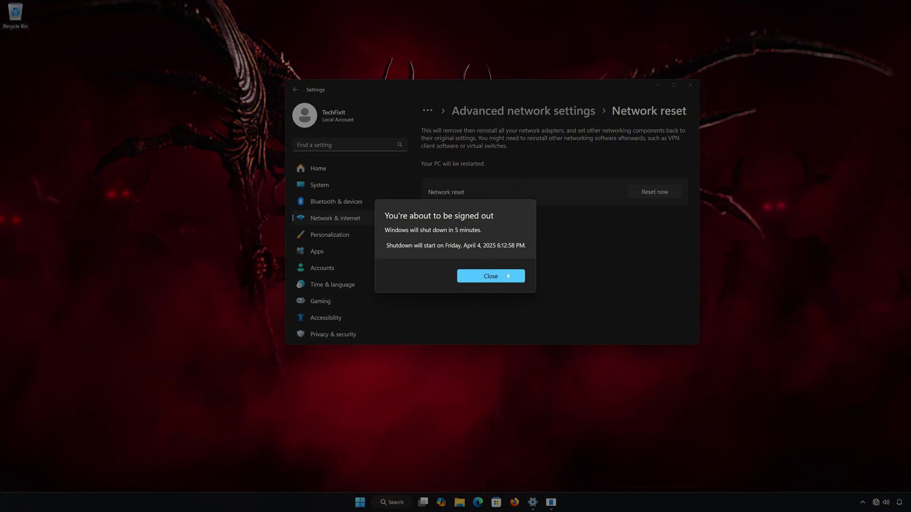
Step: Dismiss the sign-out notice, close Settings, and show the Start menu power options
click(507, 276)
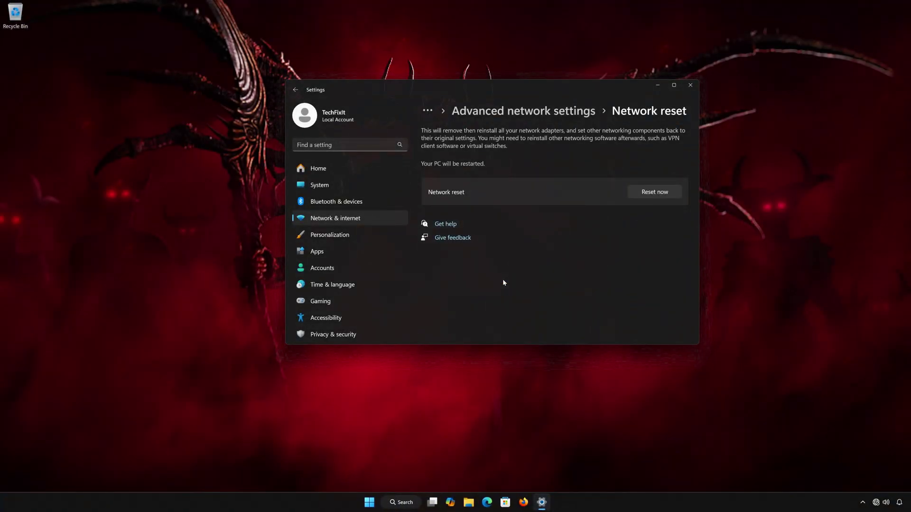
click(694, 88)
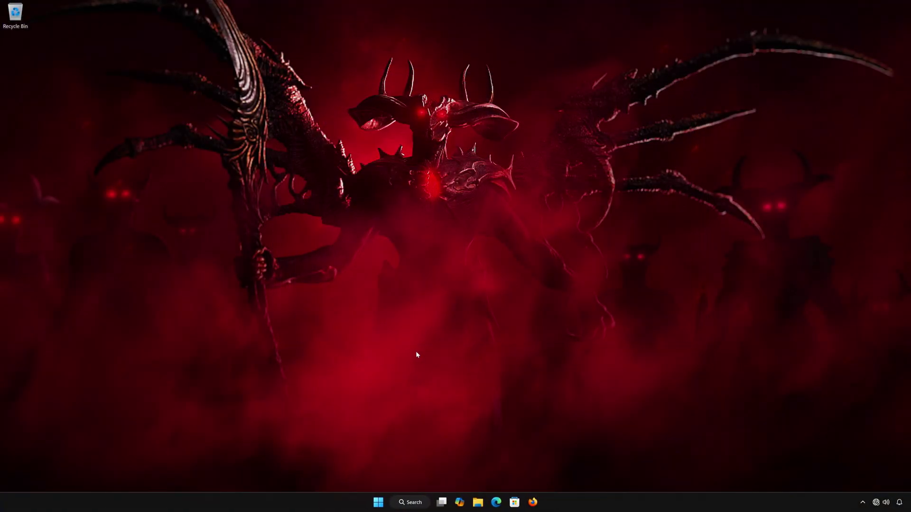
click(379, 502)
click(559, 475)
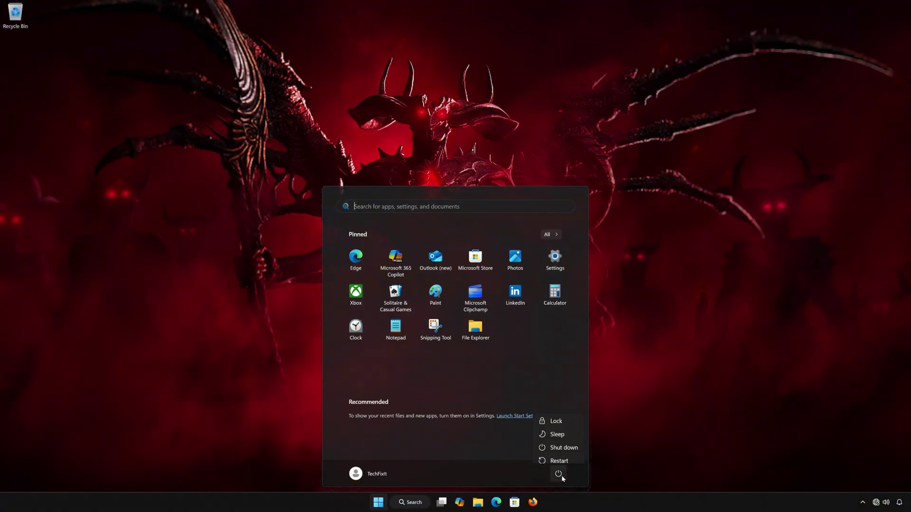